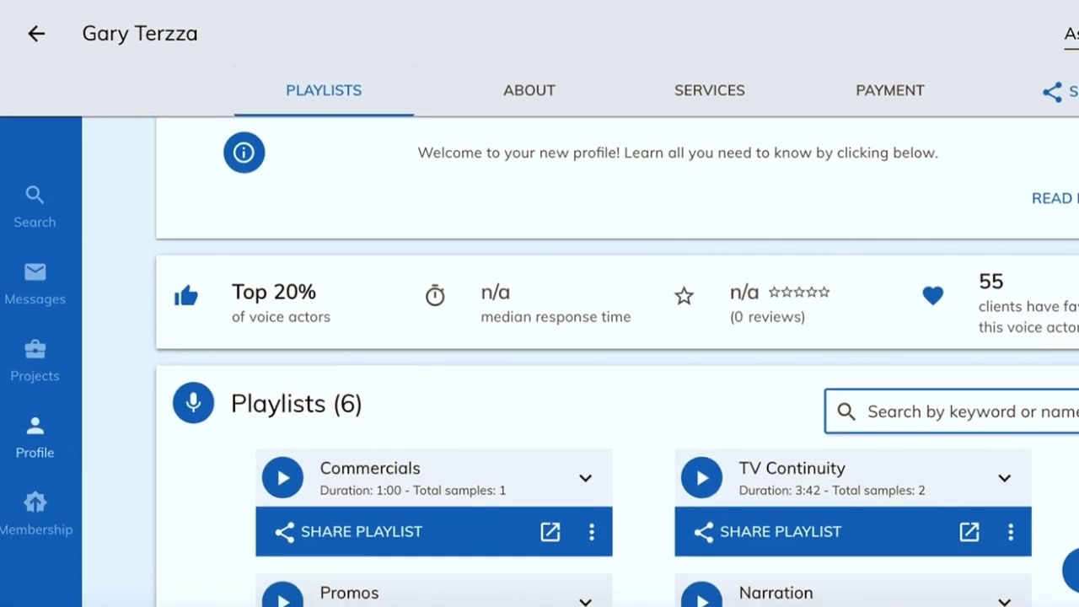
Step: Scroll down to the Playlists panel listing Commercials, TV Continuity, Promos and Narration
{"action": "scroll", "coordinate": [759, 358], "scroll_direction": "down", "scroll_amount": 3}
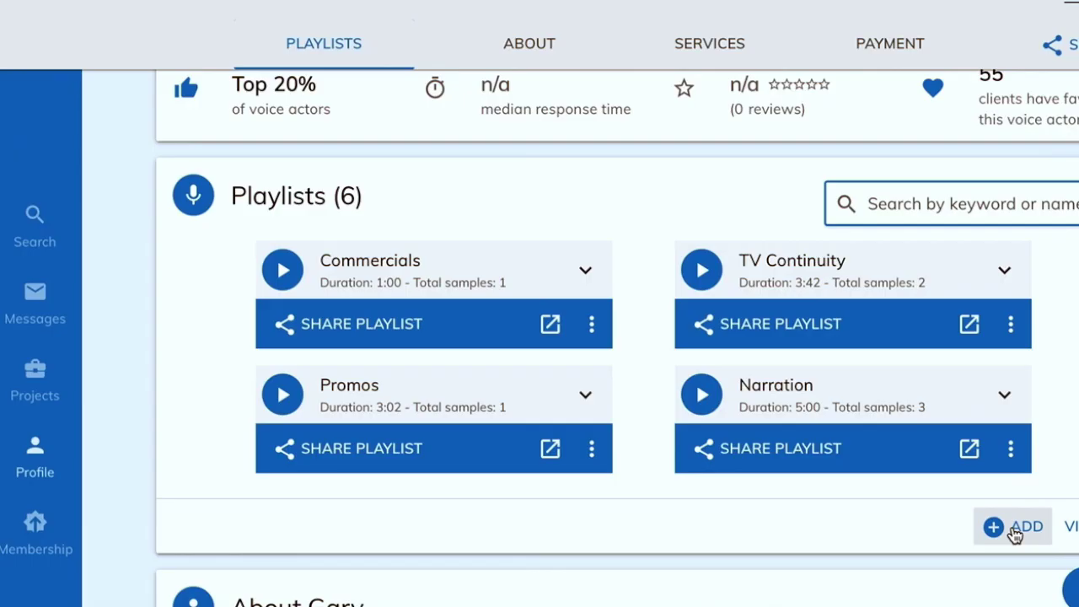
Step: Add a new playlist named 'Corporates' and bring up its Add sample dialog
{"action": "left_click", "coordinate": [1012, 527]}
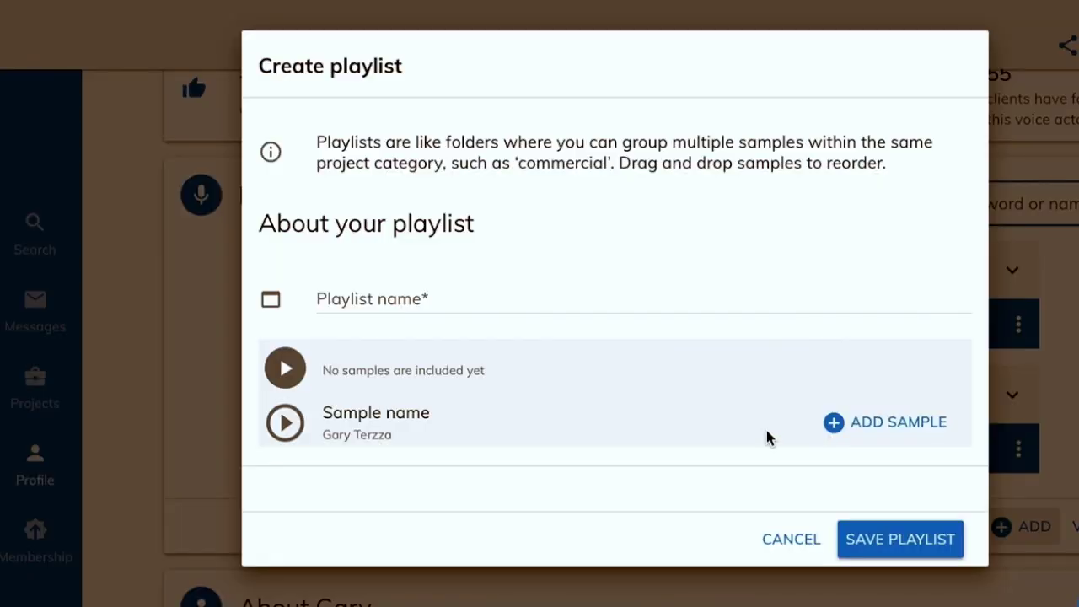
{"action": "left_click", "coordinate": [376, 297]}
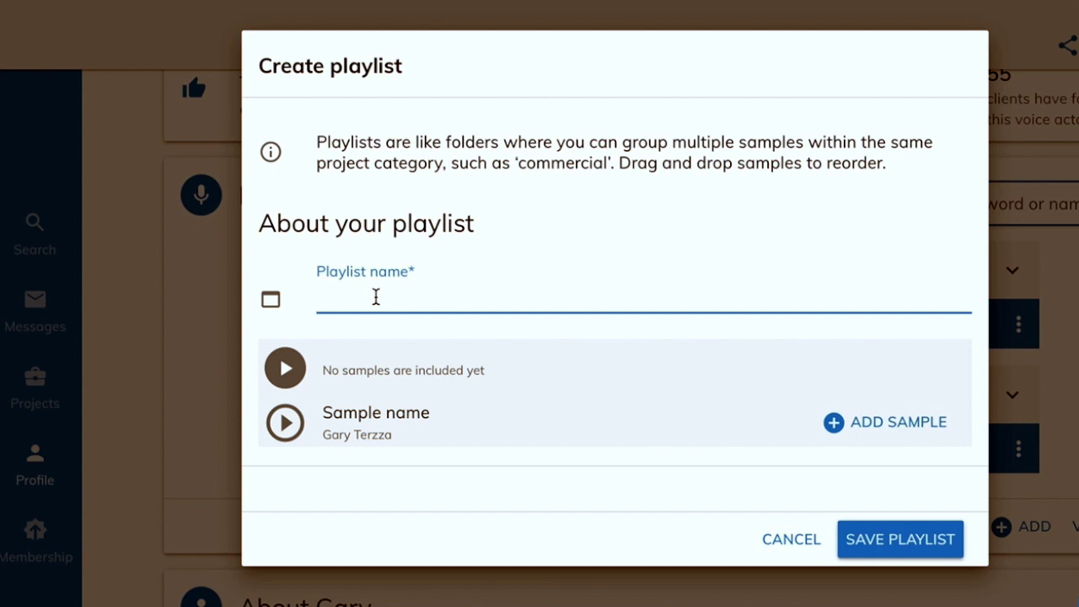
{"action": "type", "text": "Corporates"}
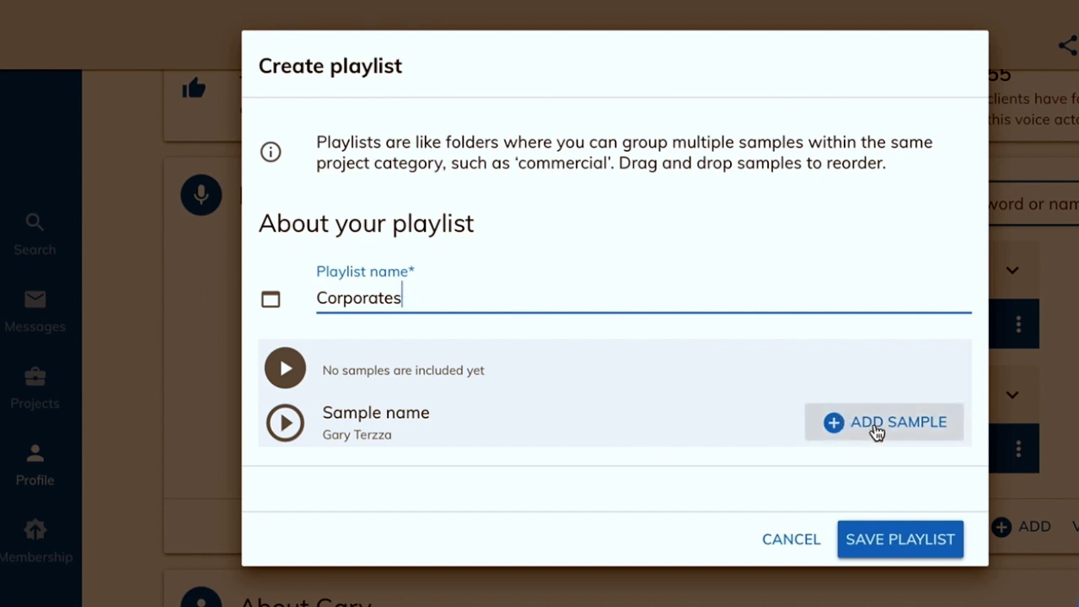
{"action": "left_click", "coordinate": [871, 426]}
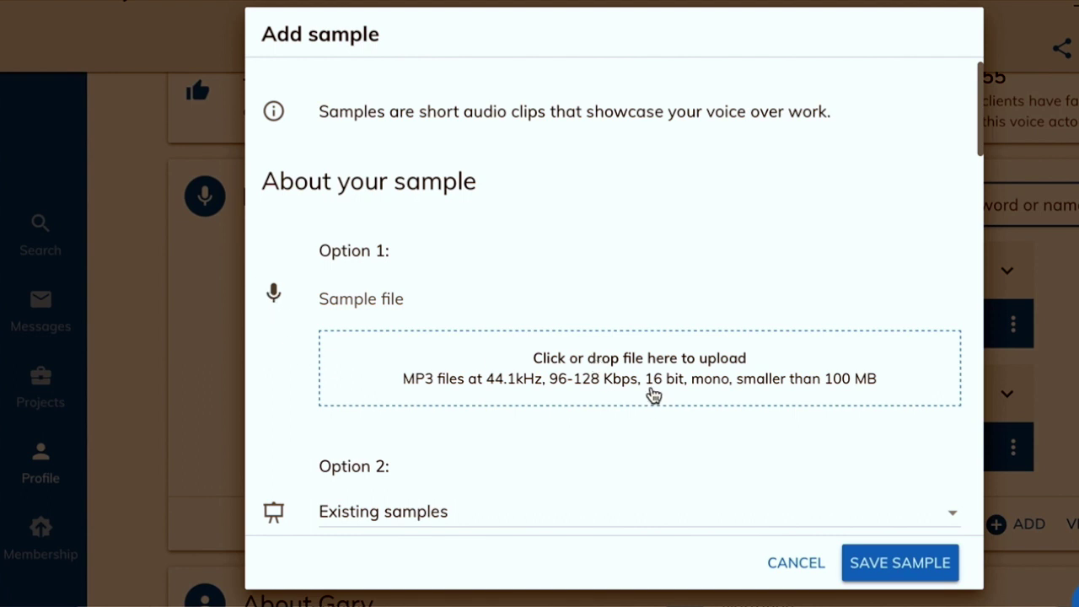
Step: Pick Symantec Corporate from the Existing samples dropdown in the Add sample dialog
{"action": "scroll", "coordinate": [657, 364], "scroll_direction": "down", "scroll_amount": 5}
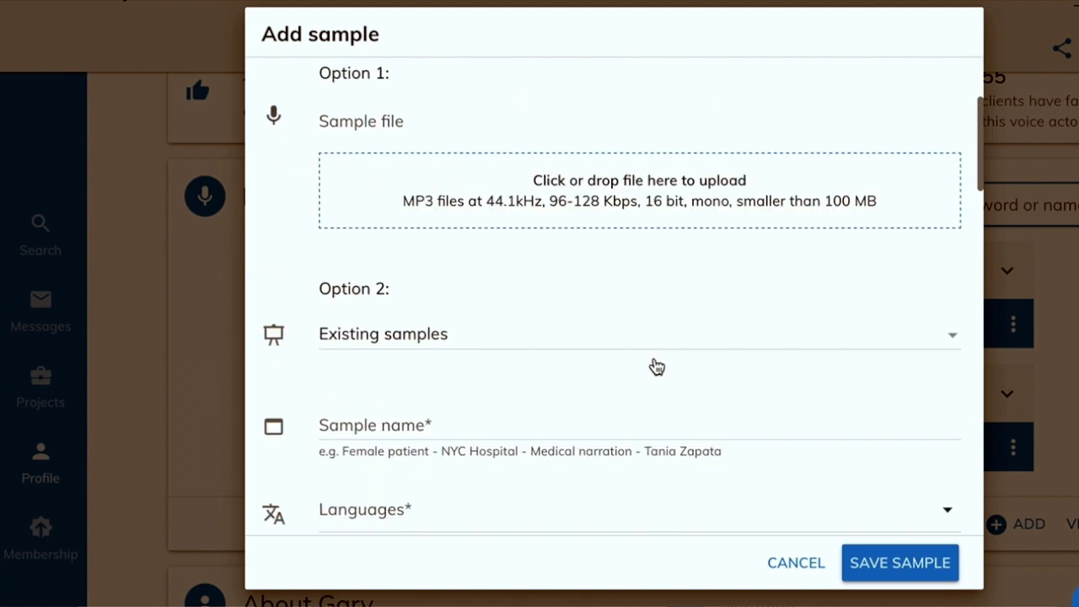
{"action": "scroll", "coordinate": [656, 365], "scroll_direction": "up", "scroll_amount": 2}
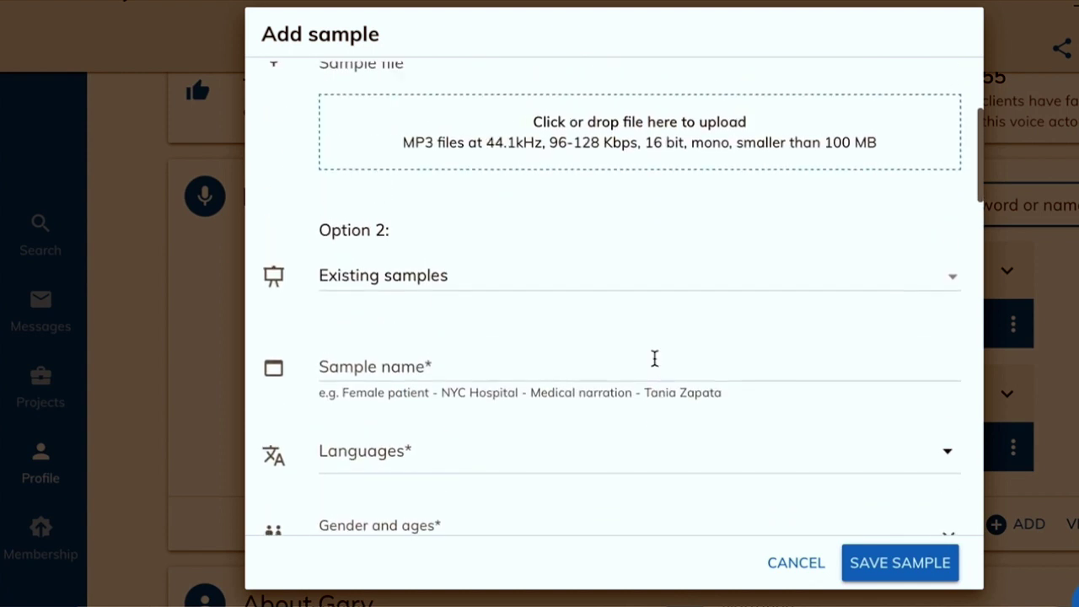
{"action": "left_click", "coordinate": [952, 285]}
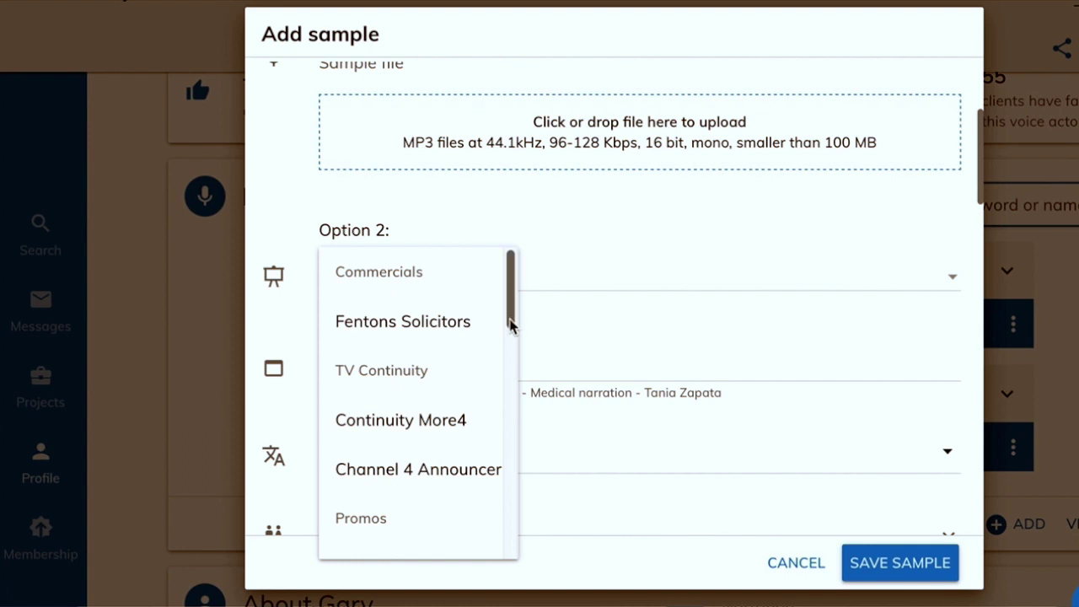
{"action": "left_click_drag", "start_coordinate": [507, 315], "coordinate": [518, 426]}
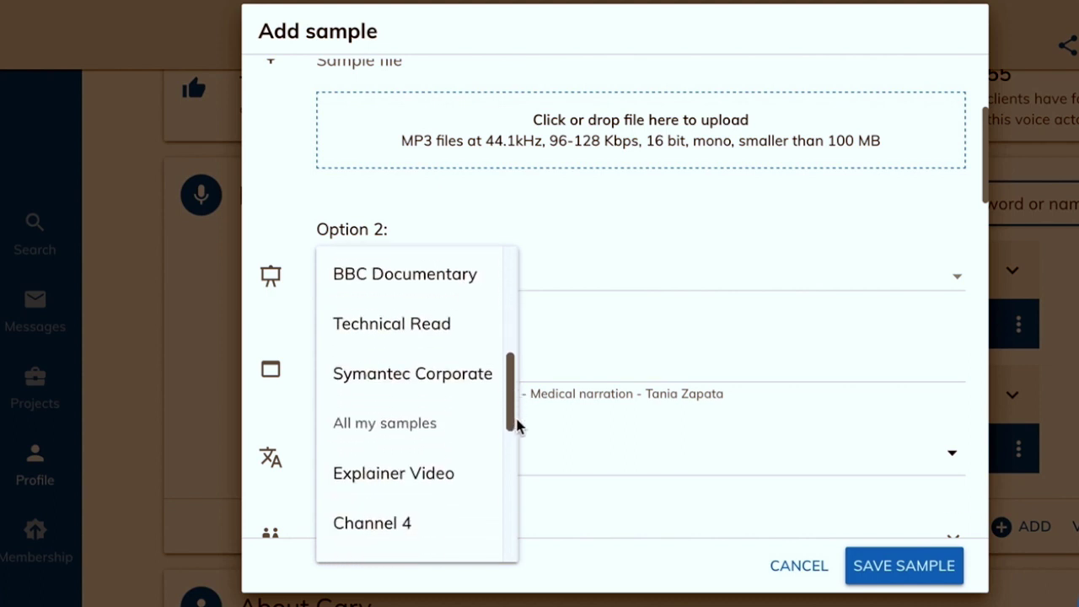
{"action": "left_click", "coordinate": [462, 382]}
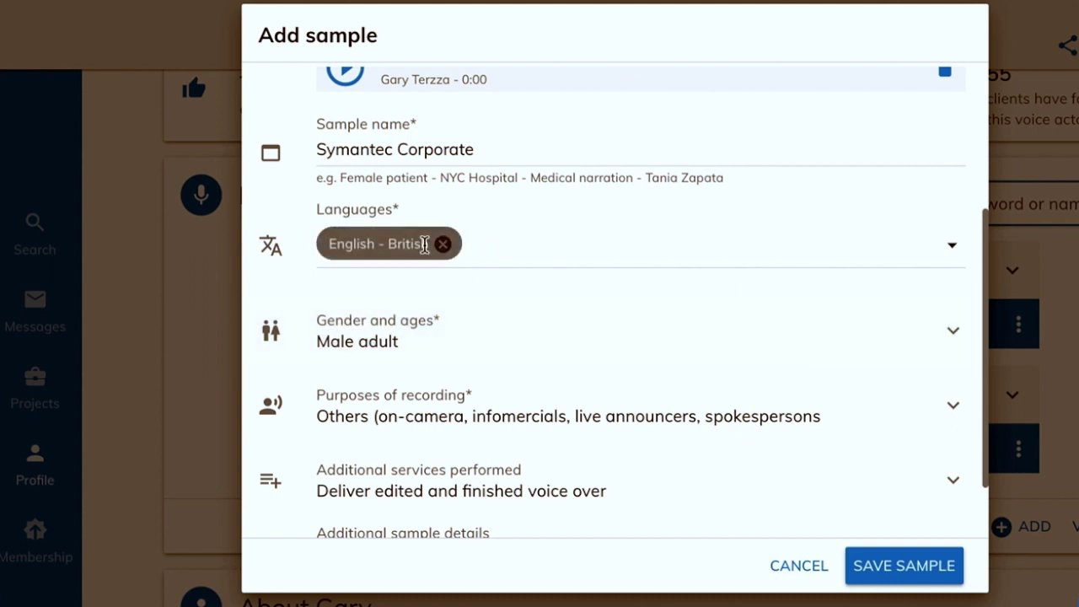
Step: Swap the Others purpose for Training, business presentations, sales and save Symantec Corporate
{"action": "scroll", "coordinate": [466, 353], "scroll_direction": "down", "scroll_amount": 1}
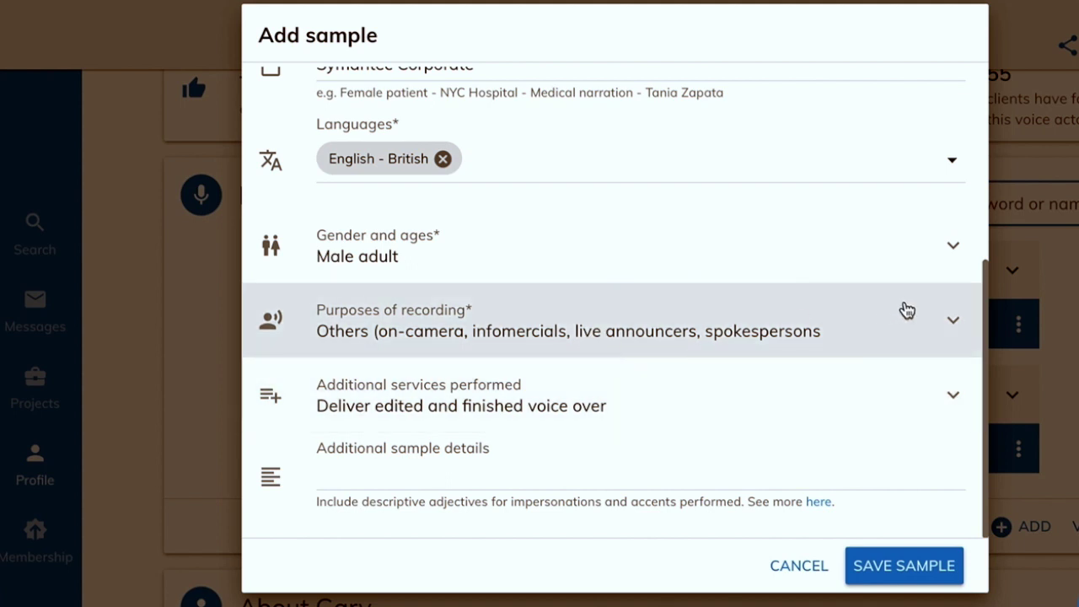
{"action": "left_click", "coordinate": [960, 326]}
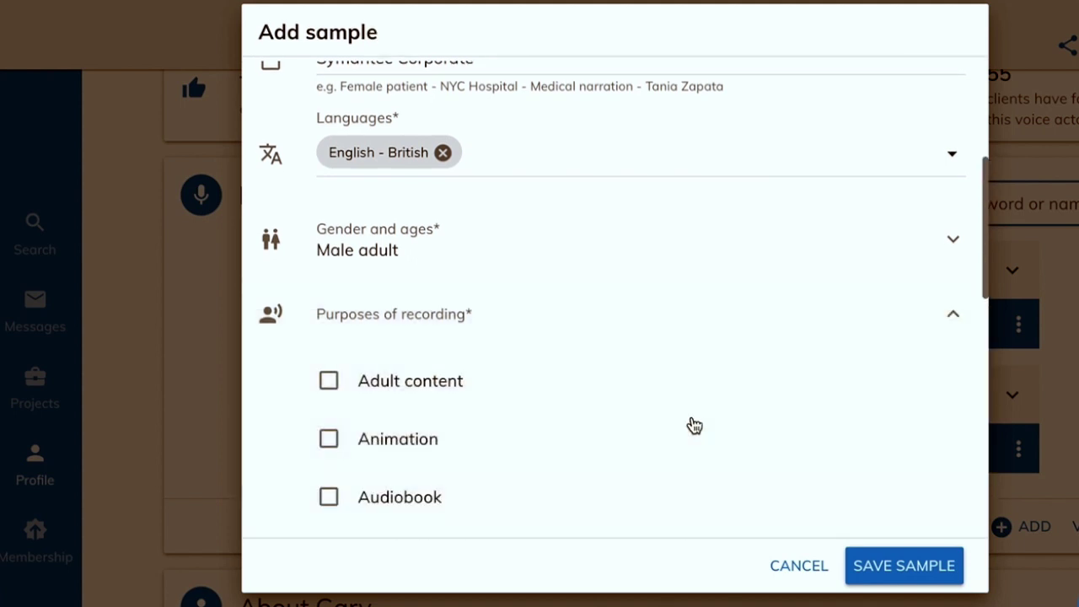
{"action": "scroll", "coordinate": [687, 426], "scroll_direction": "down", "scroll_amount": 1}
{"action": "scroll", "coordinate": [694, 425], "scroll_direction": "down", "scroll_amount": 2}
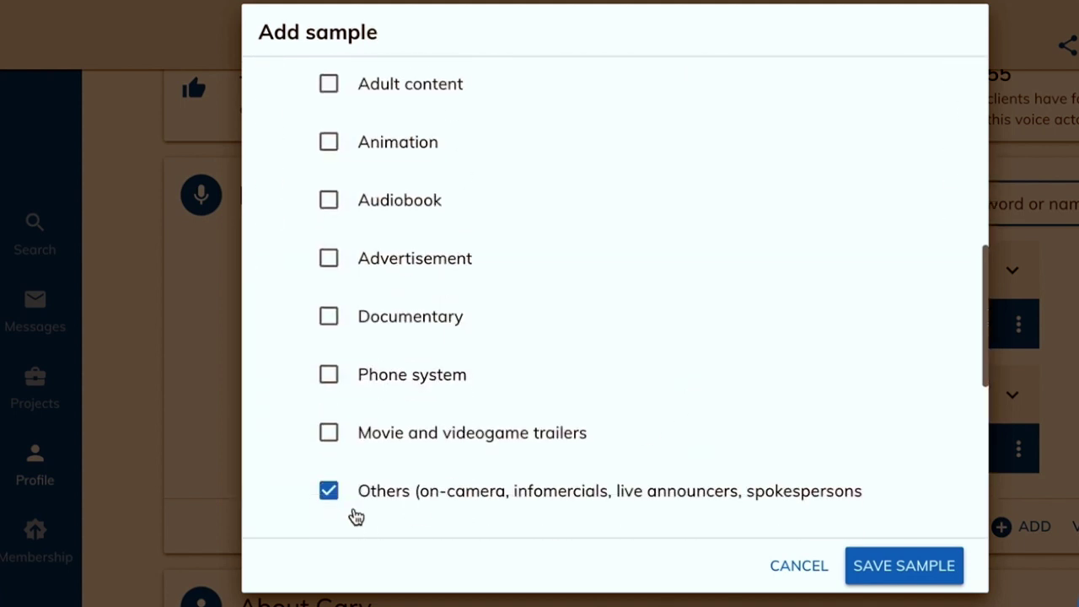
{"action": "left_click", "coordinate": [329, 491]}
{"action": "scroll", "coordinate": [455, 438], "scroll_direction": "down", "scroll_amount": 3}
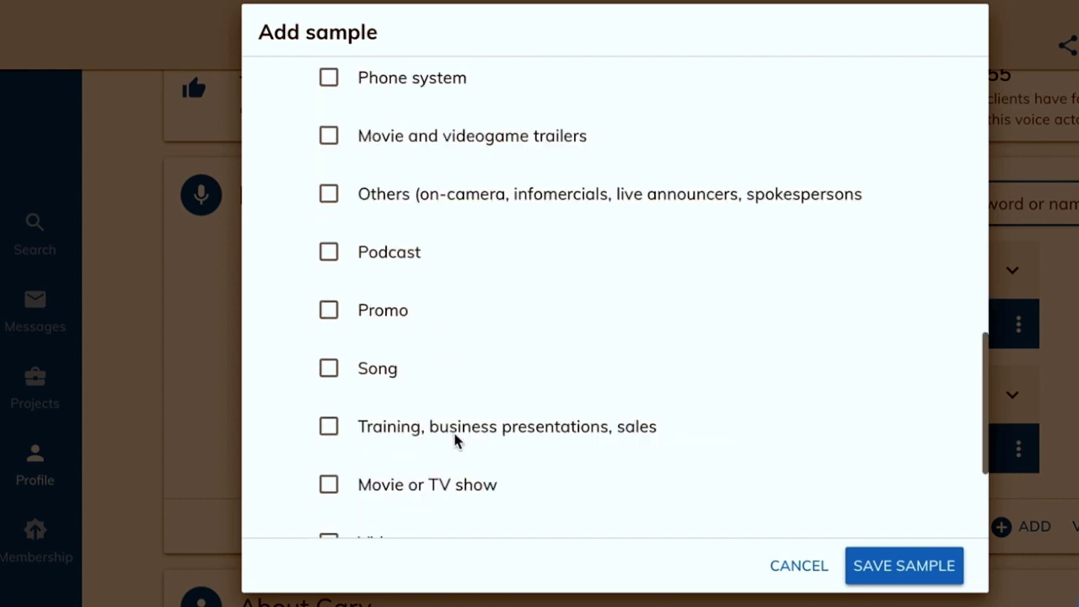
{"action": "left_click", "coordinate": [330, 427]}
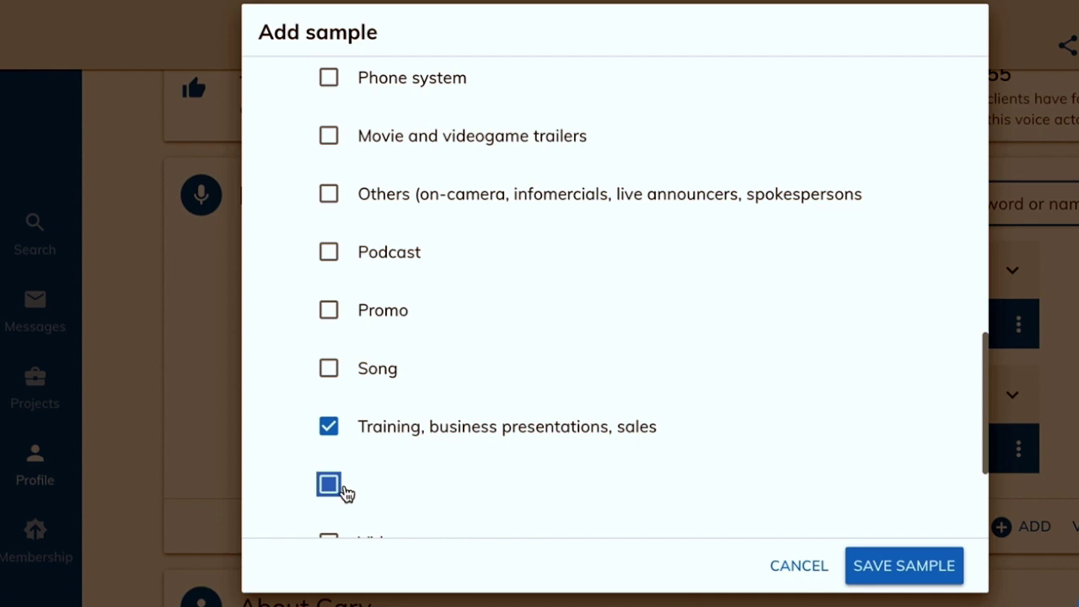
{"action": "left_click", "coordinate": [922, 573]}
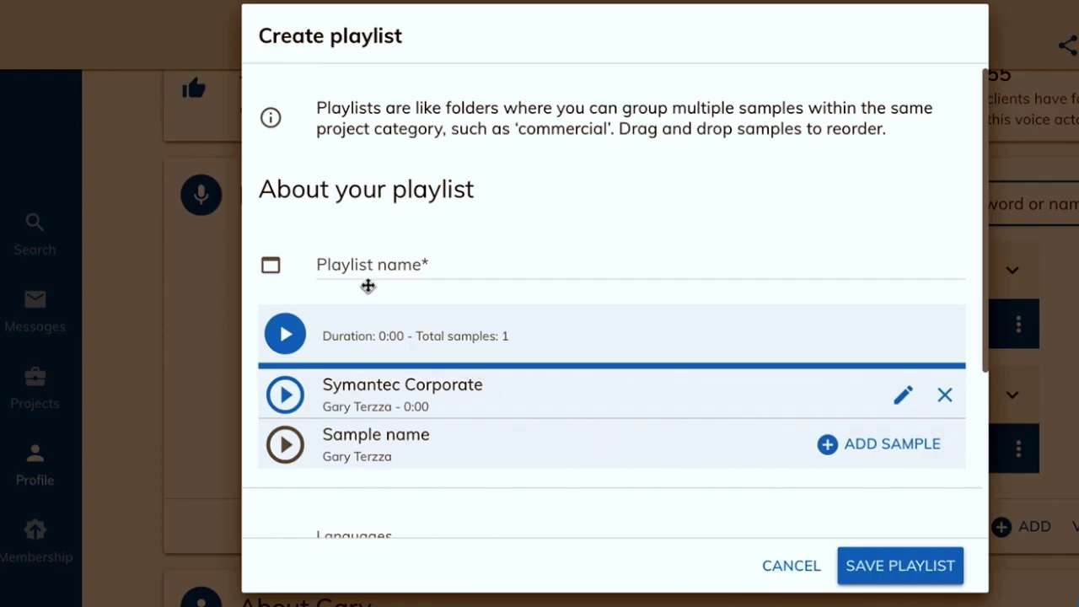
Step: Rename the playlist to Corporate, preview the Symantec Corporate sample, then save the playlist
{"action": "left_click", "coordinate": [392, 265]}
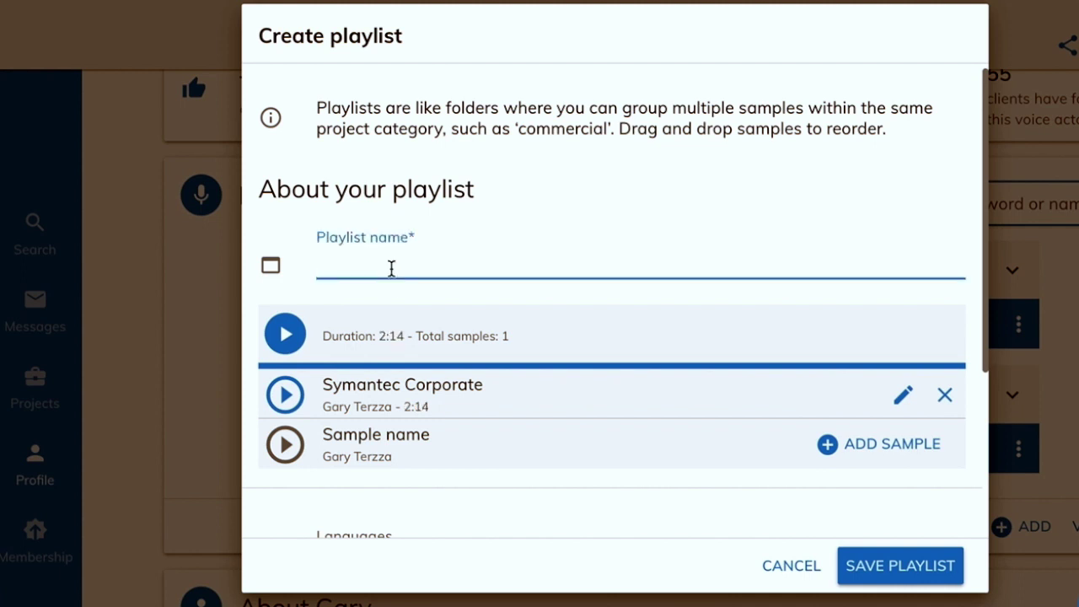
{"action": "type", "text": "Corp"}
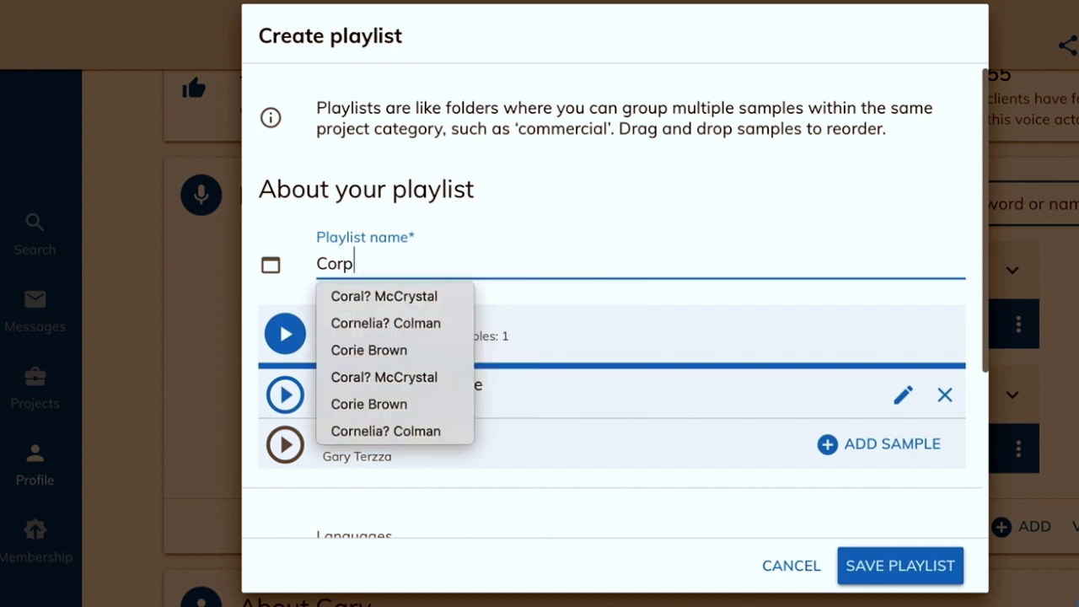
{"action": "type", "text": "orate"}
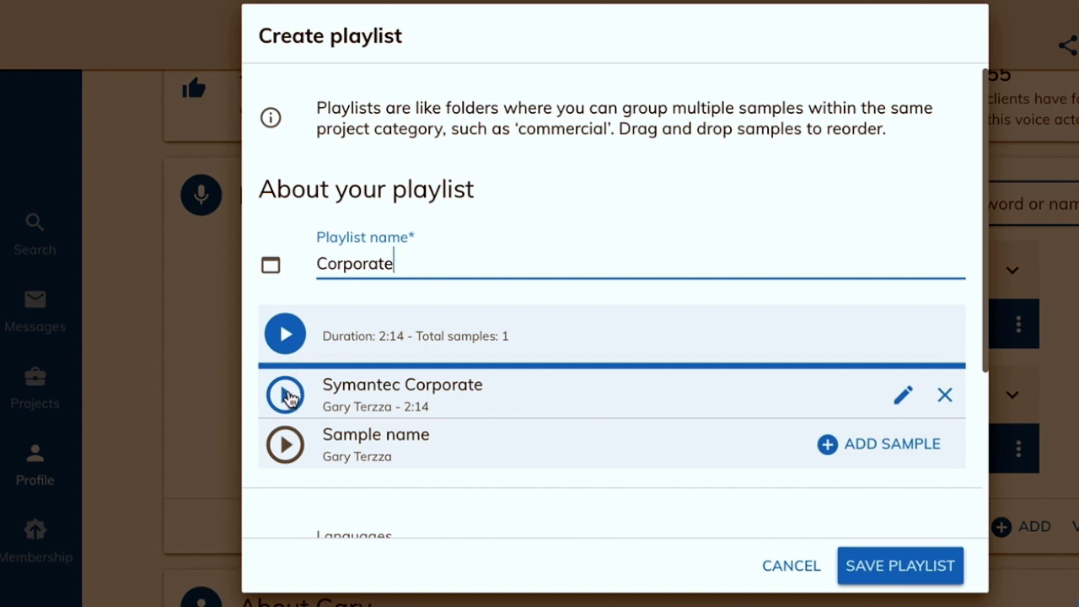
{"action": "left_click", "coordinate": [287, 395]}
{"action": "key", "text": "XF86AudioRaiseVolume"}
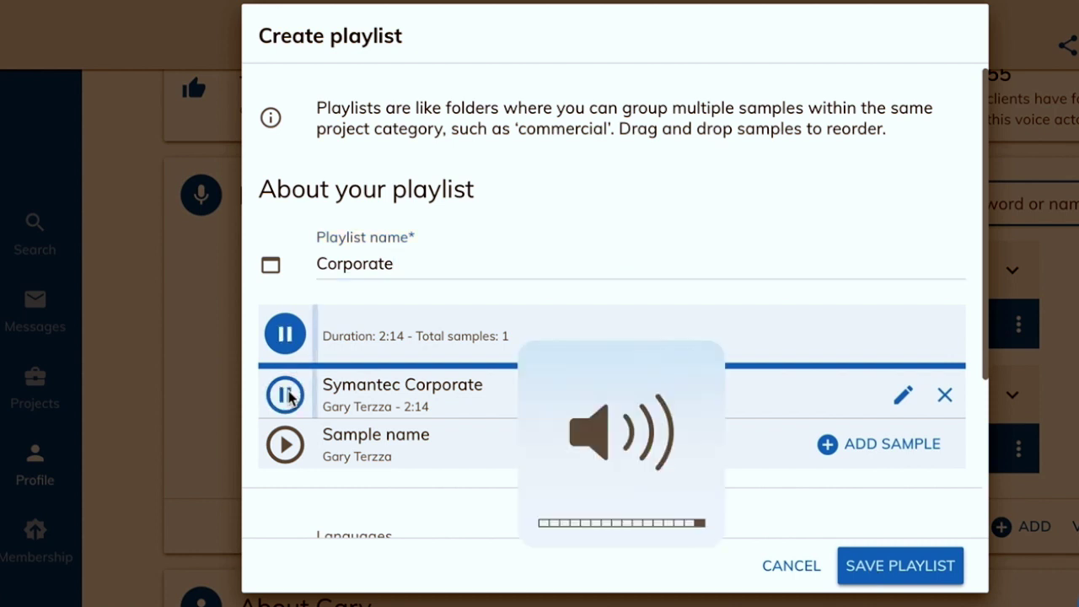
{"action": "left_click", "coordinate": [287, 394]}
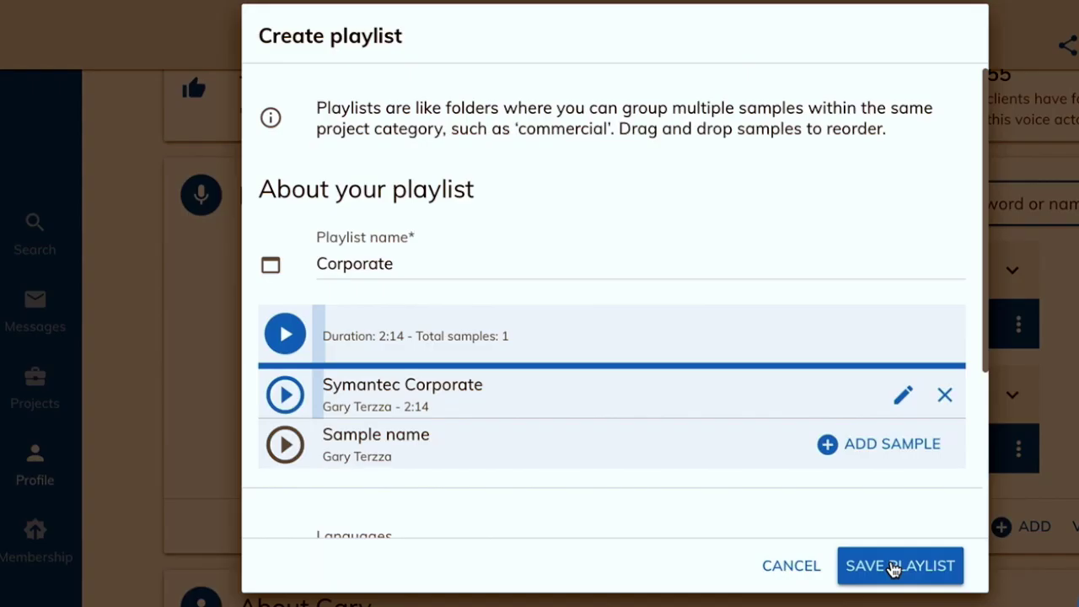
{"action": "left_click", "coordinate": [894, 567]}
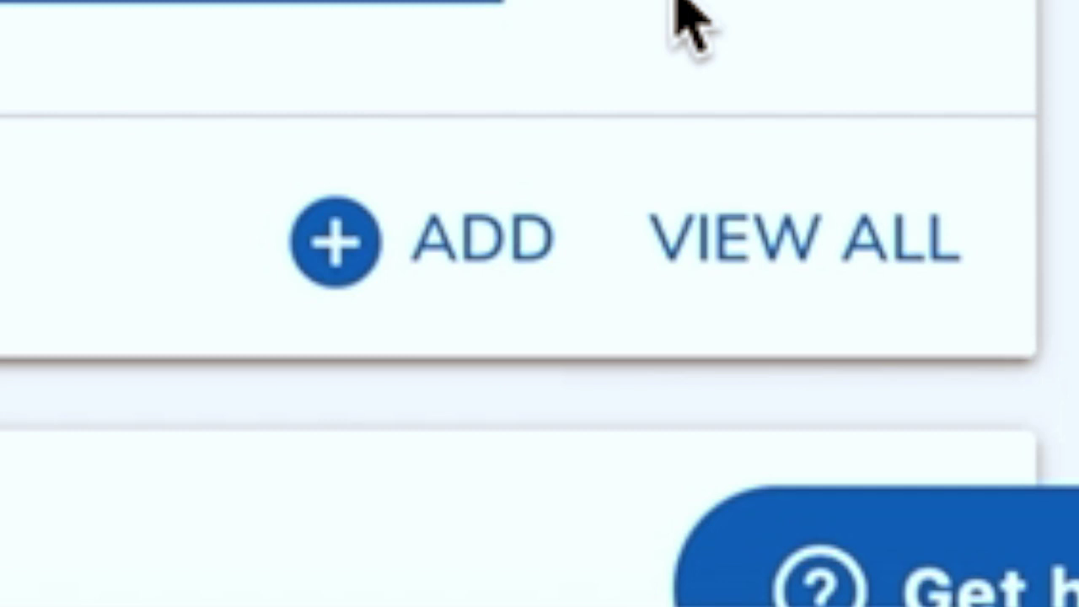
Step: View all six playlists and open the Corporate playlist's options menu
{"action": "left_click", "coordinate": [805, 241]}
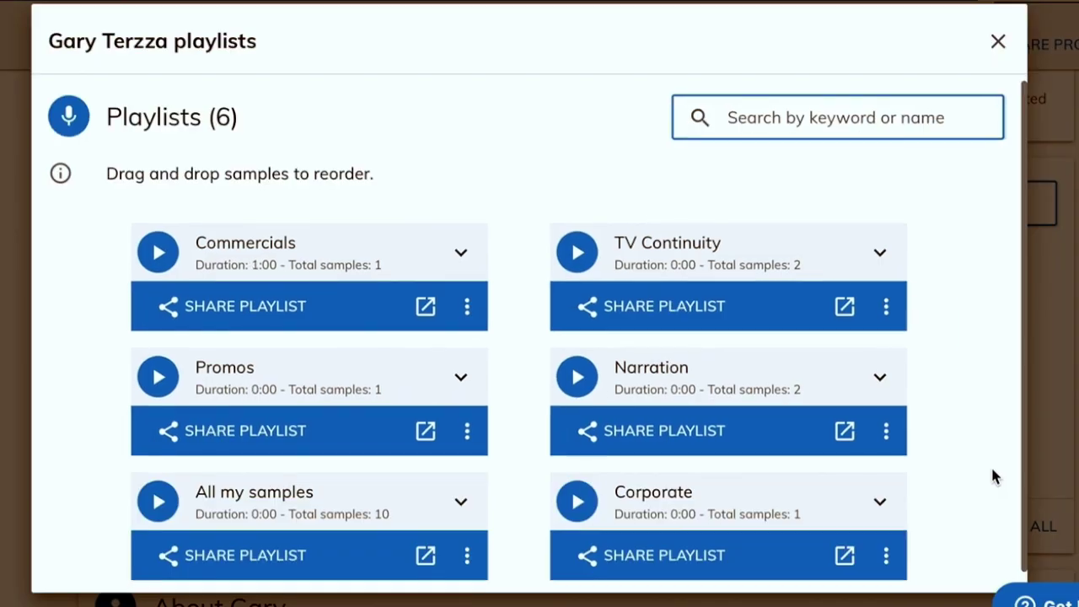
{"action": "scroll", "coordinate": [993, 473], "scroll_direction": "down", "scroll_amount": 1}
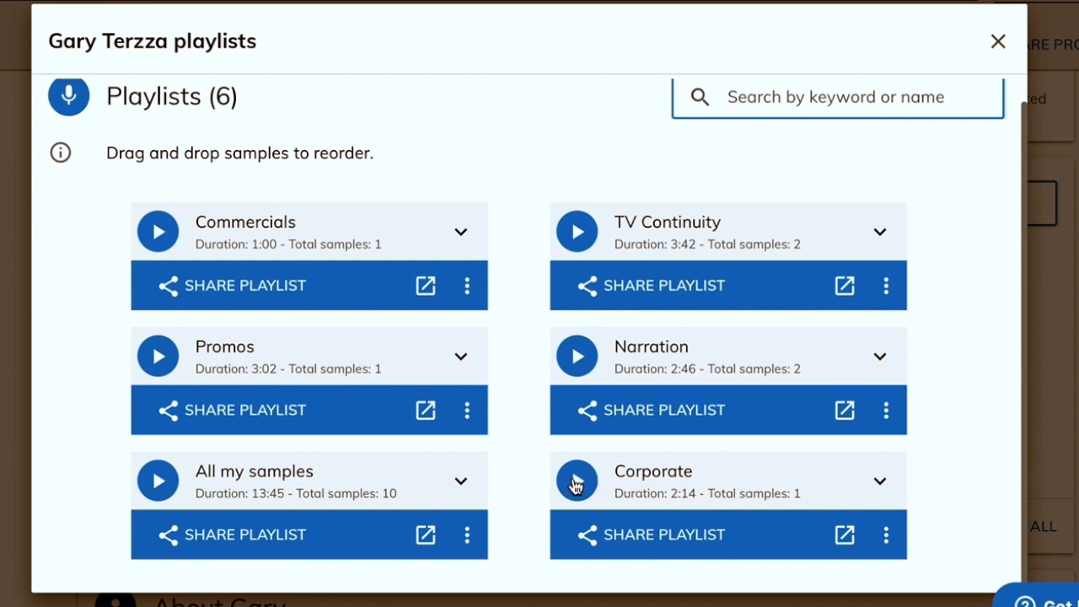
{"action": "left_click", "coordinate": [886, 538]}
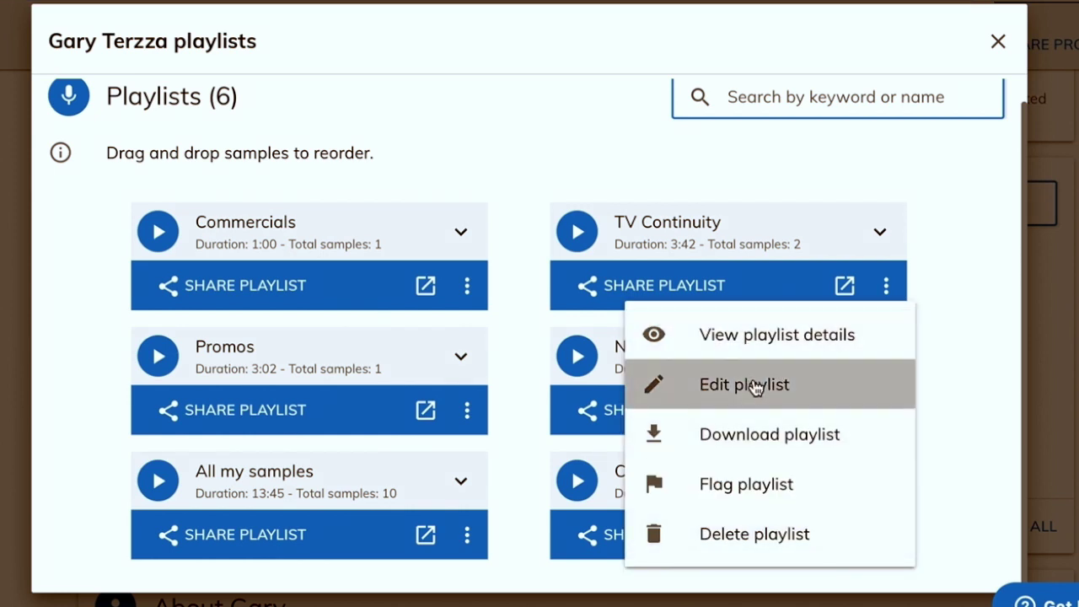
Step: Edit the Corporate playlist and start adding another sample
{"action": "left_click", "coordinate": [753, 385]}
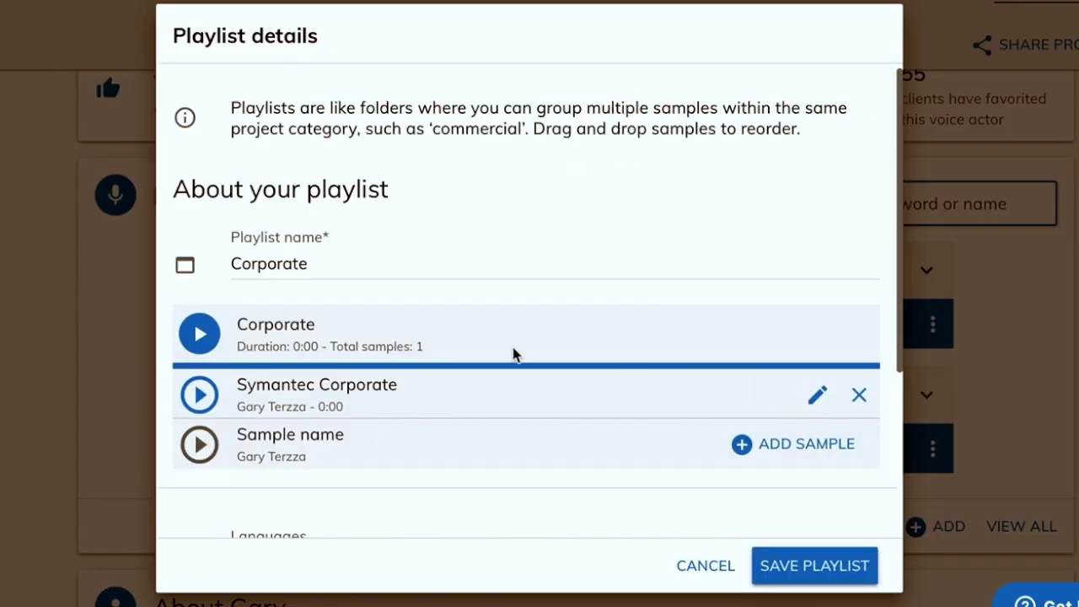
{"action": "left_click", "coordinate": [818, 445]}
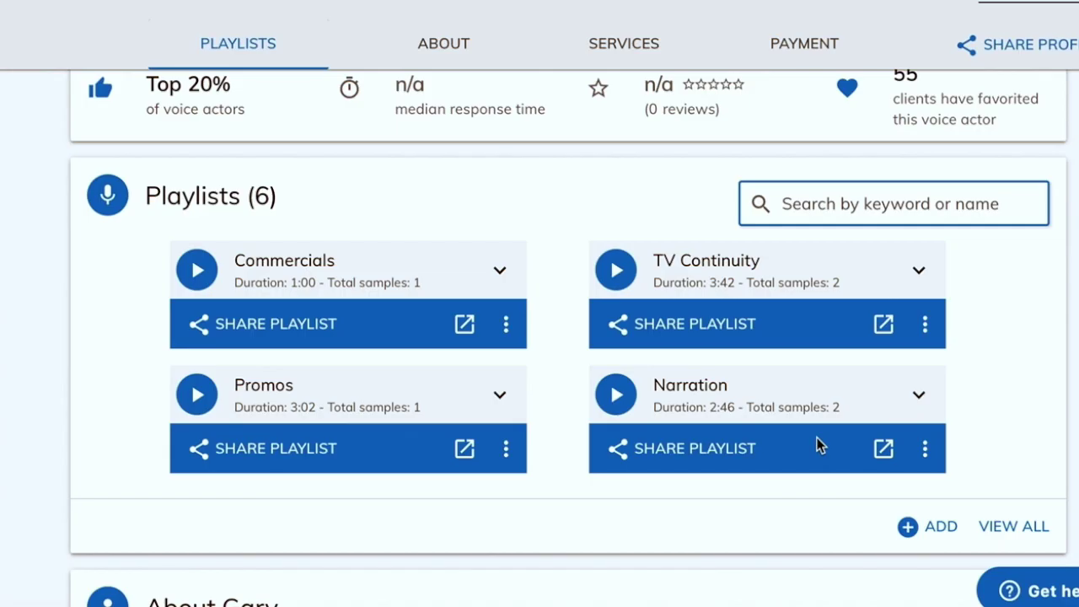
{"action": "scroll", "coordinate": [492, 396], "scroll_direction": "down", "scroll_amount": 9}
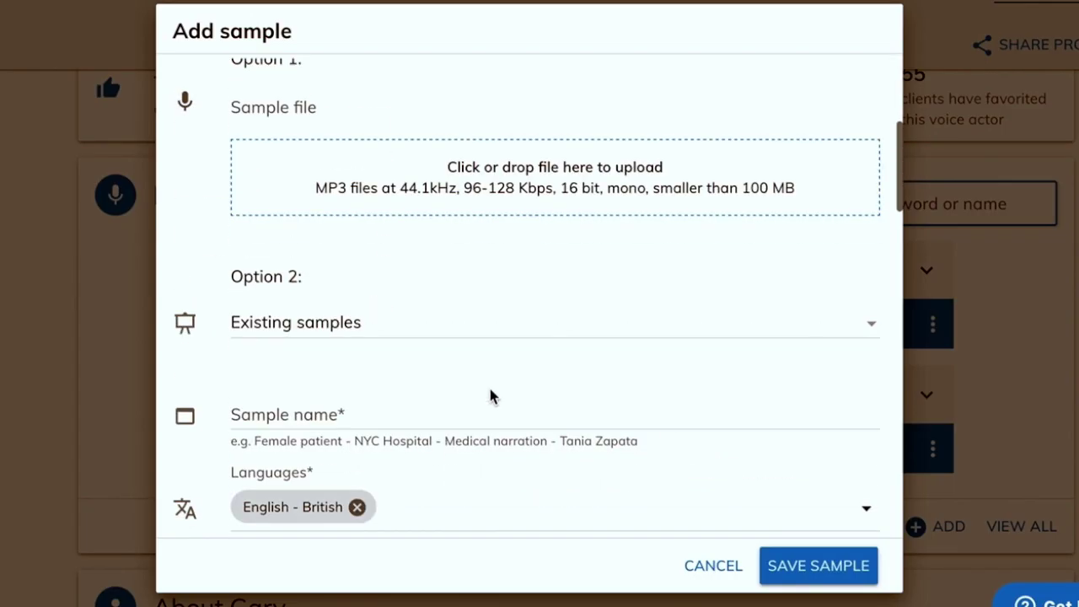
{"action": "scroll", "coordinate": [492, 397], "scroll_direction": "down", "scroll_amount": 1}
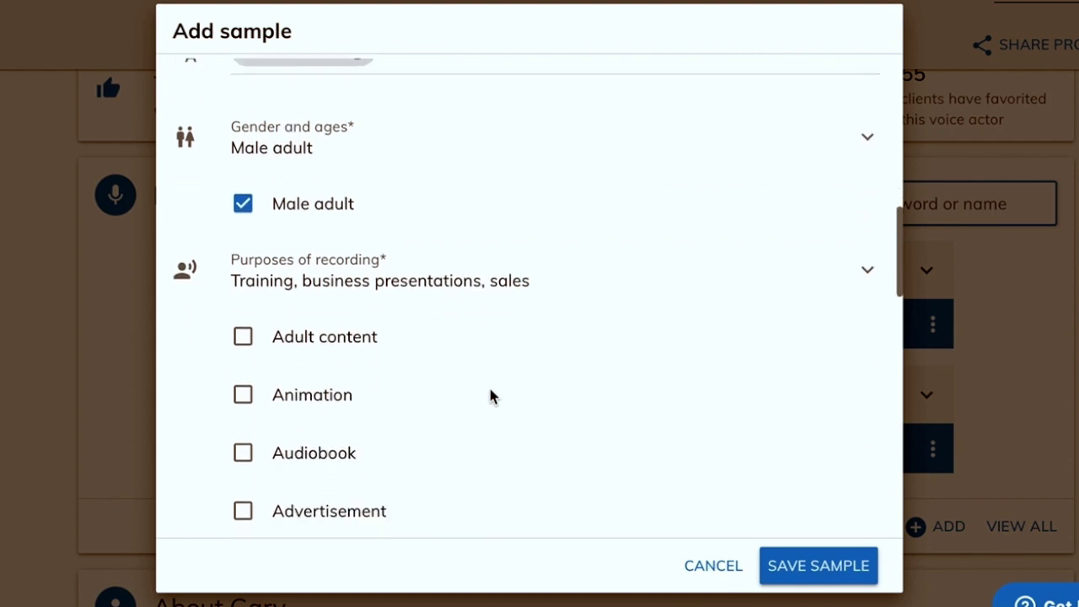
{"action": "scroll", "coordinate": [492, 396], "scroll_direction": "up", "scroll_amount": 3}
{"action": "scroll", "coordinate": [494, 397], "scroll_direction": "up", "scroll_amount": 2}
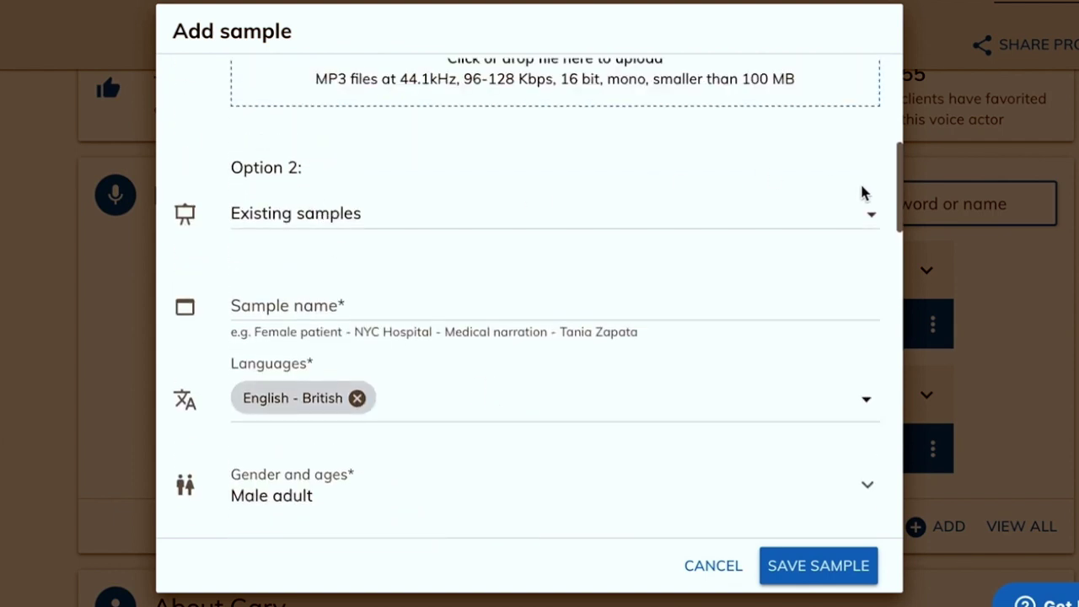
Step: Add the existing Technical Read sample and save the two-sample, 2:55 playlist
{"action": "left_click", "coordinate": [876, 216]}
{"action": "scroll", "coordinate": [378, 386], "scroll_direction": "down", "scroll_amount": 2}
{"action": "scroll", "coordinate": [378, 385], "scroll_direction": "down", "scroll_amount": 2}
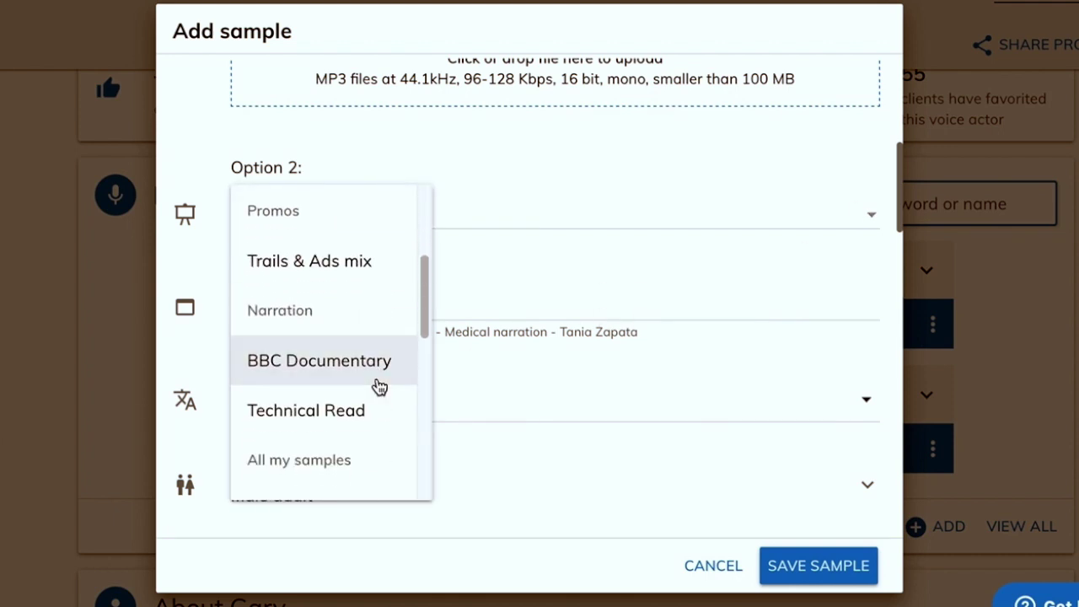
{"action": "left_click", "coordinate": [357, 337]}
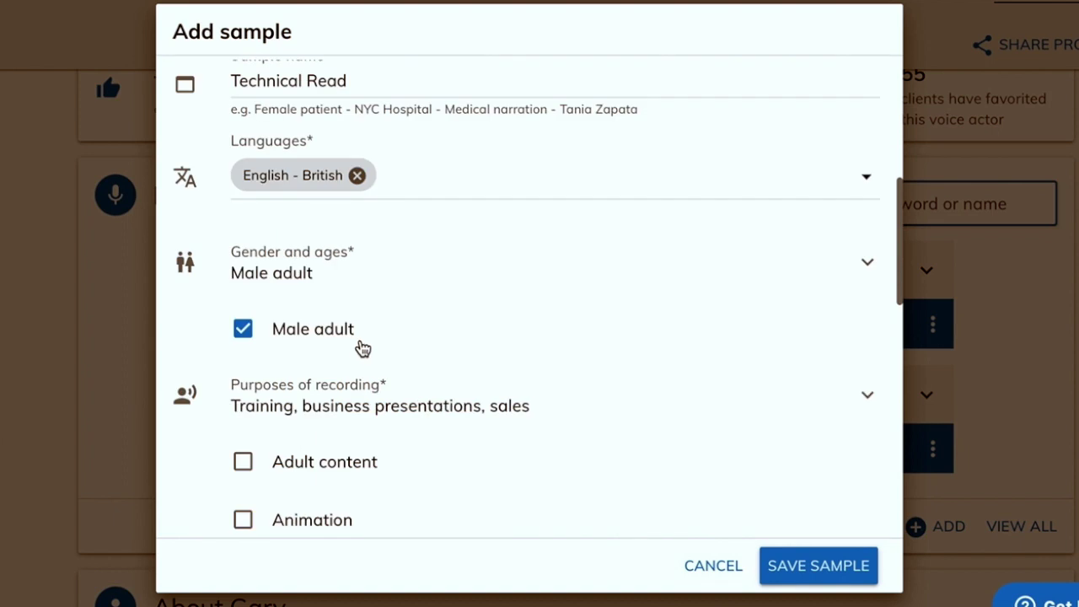
{"action": "left_click", "coordinate": [803, 571]}
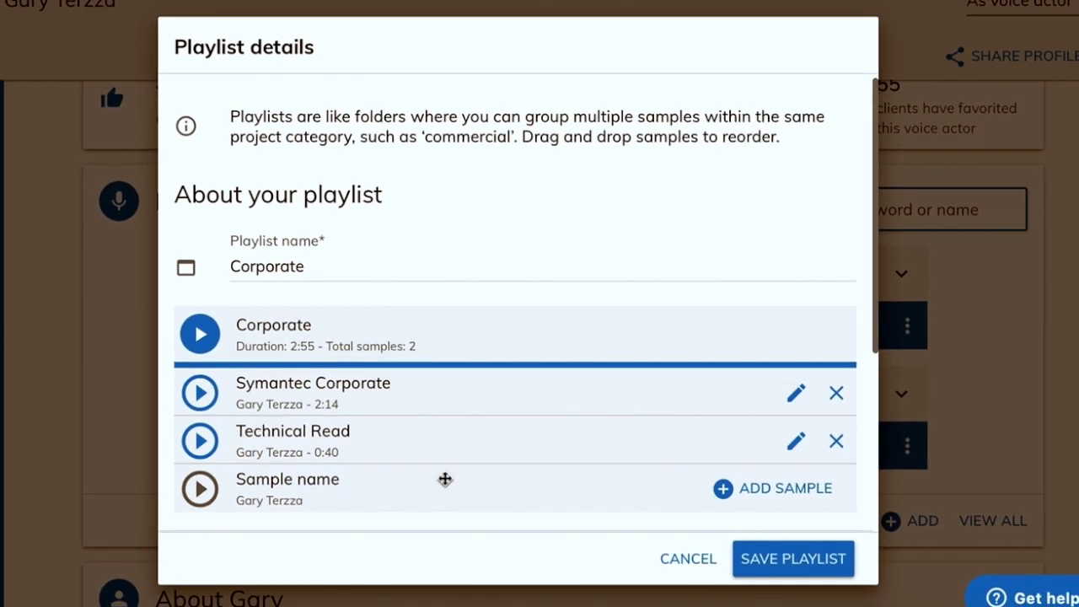
{"action": "left_click", "coordinate": [807, 571]}
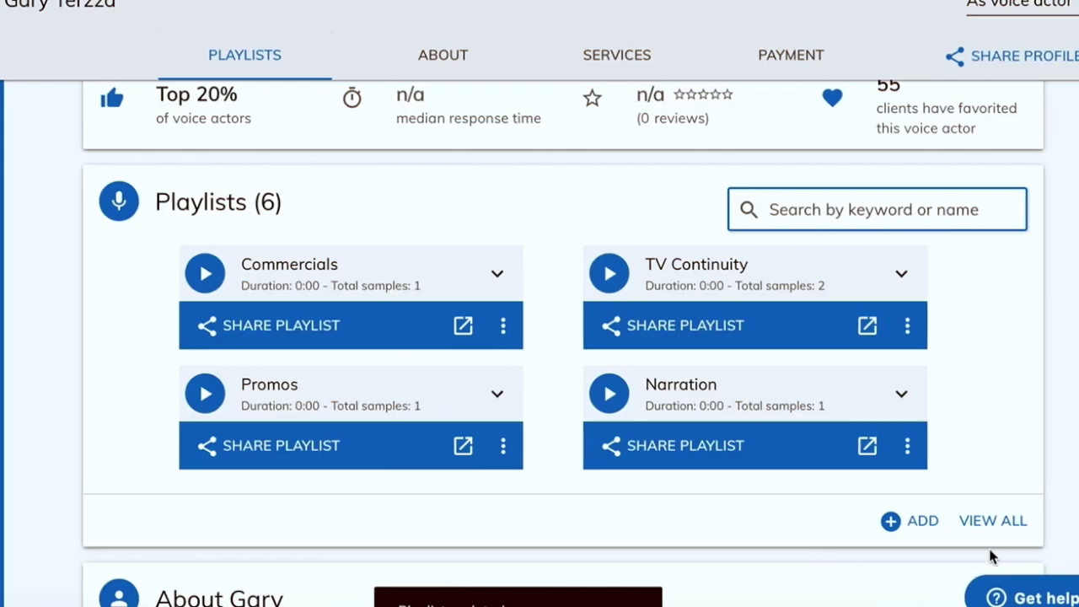
Step: Reopen the full playlist list and expand Corporate to show Symantec Corporate and Technical Read
{"action": "left_click", "coordinate": [995, 522]}
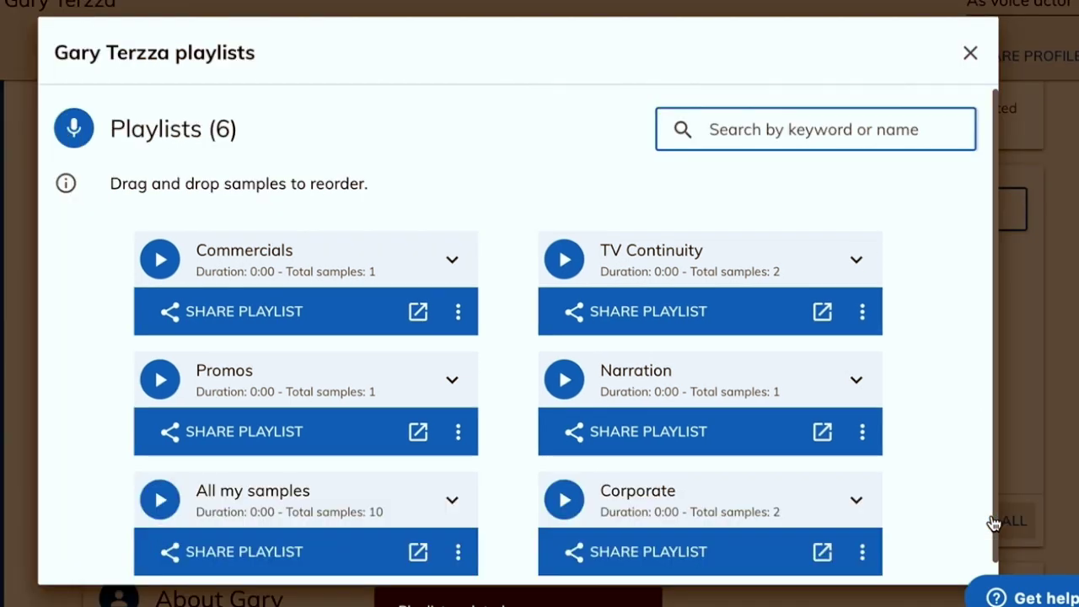
{"action": "scroll", "coordinate": [926, 502], "scroll_direction": "down", "scroll_amount": 1}
{"action": "scroll", "coordinate": [926, 514], "scroll_direction": "up", "scroll_amount": 1}
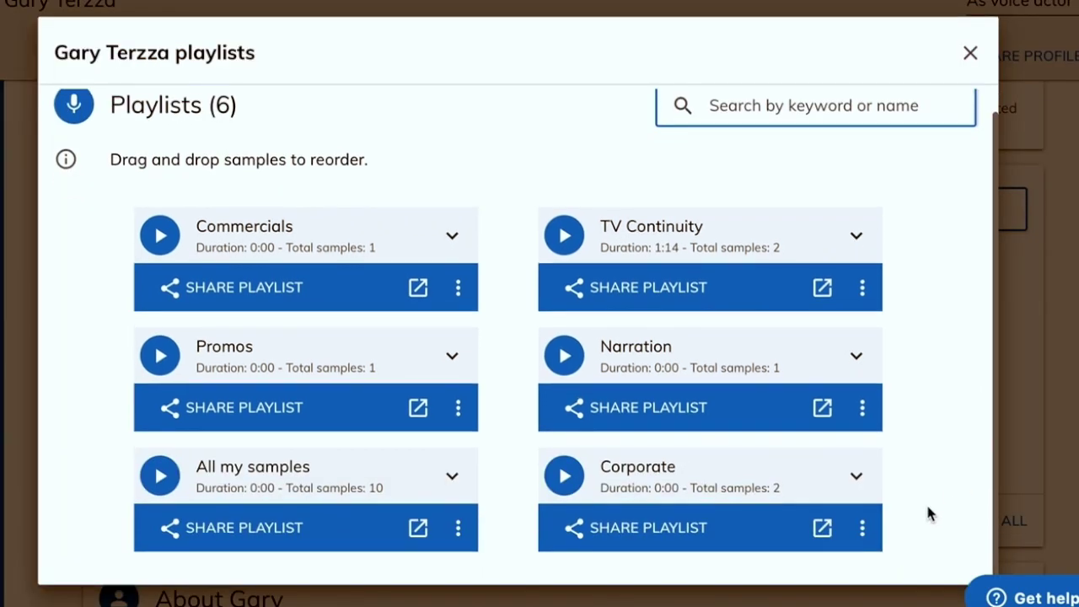
{"action": "left_click", "coordinate": [856, 479]}
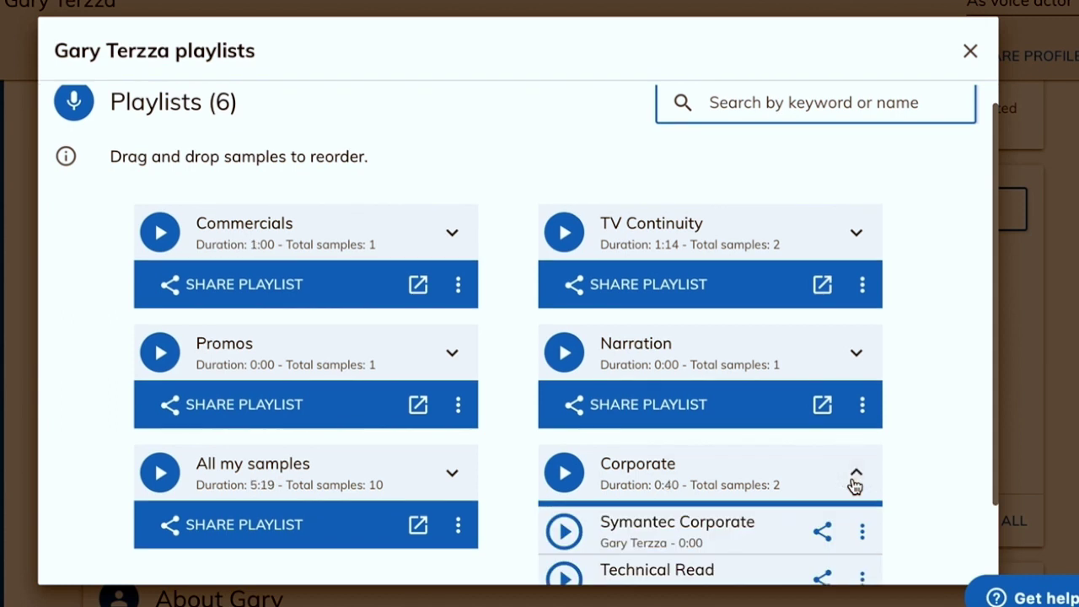